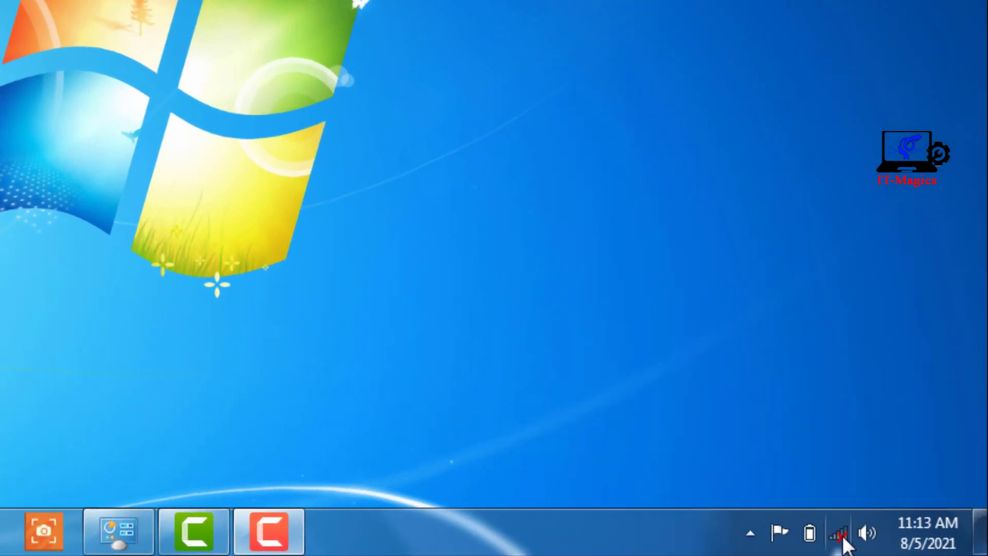
- Check the tray Wi-Fi status, then run Troubleshoot problems to restore wireless capability and close it
click(899, 542)
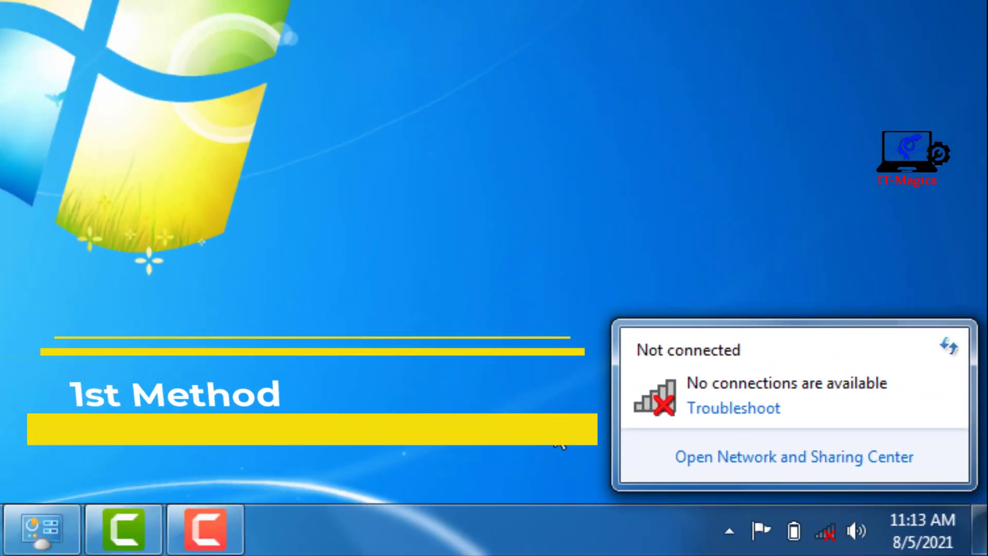
click(559, 444)
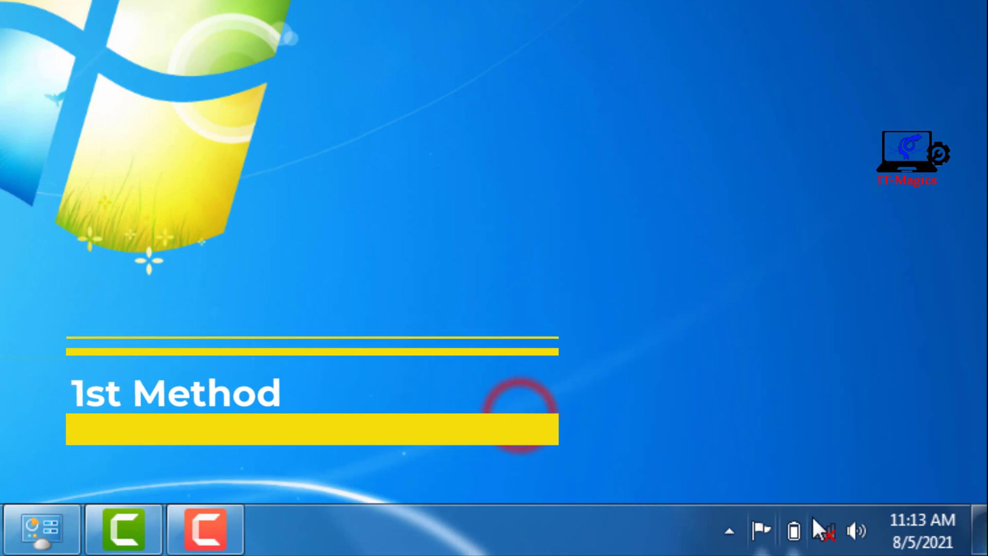
right_click(830, 532)
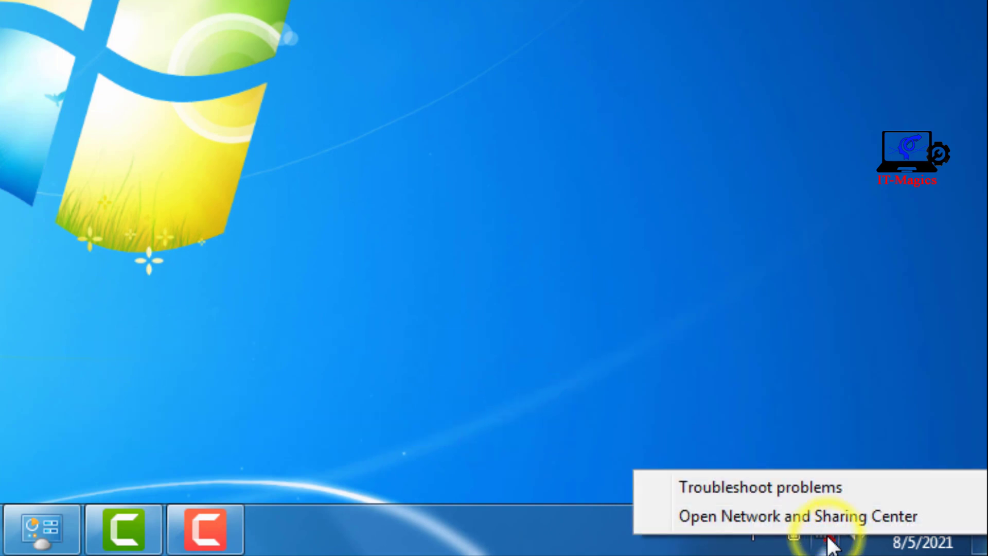
click(787, 492)
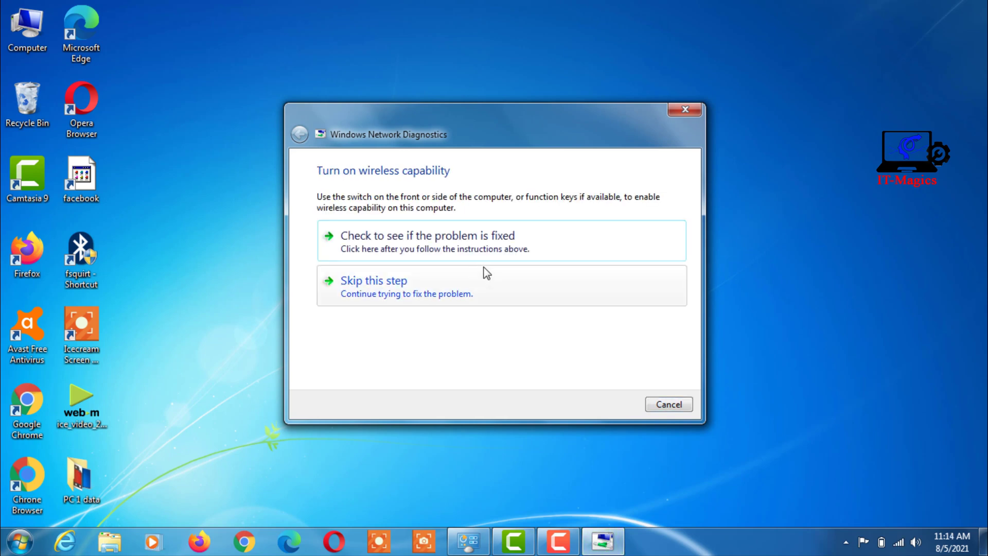
click(497, 248)
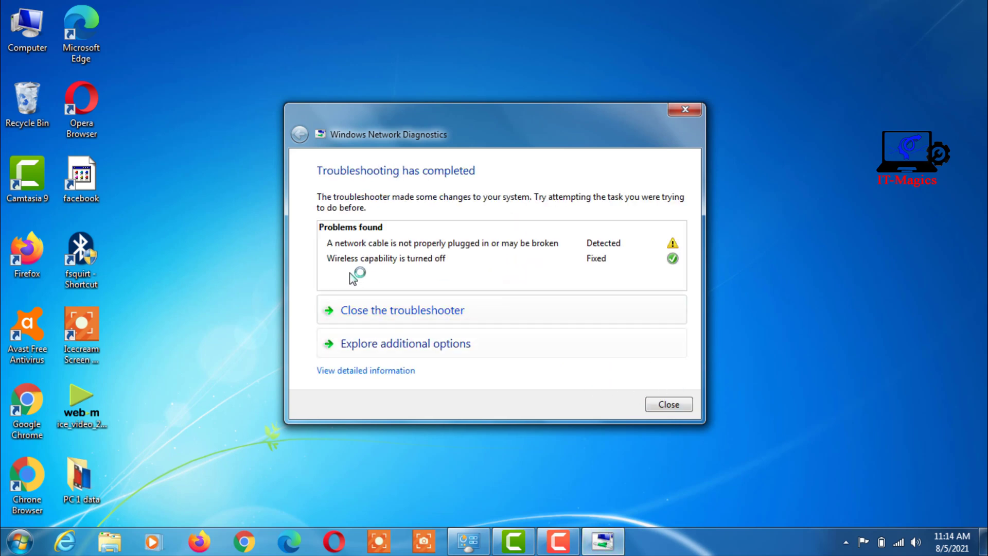
click(669, 405)
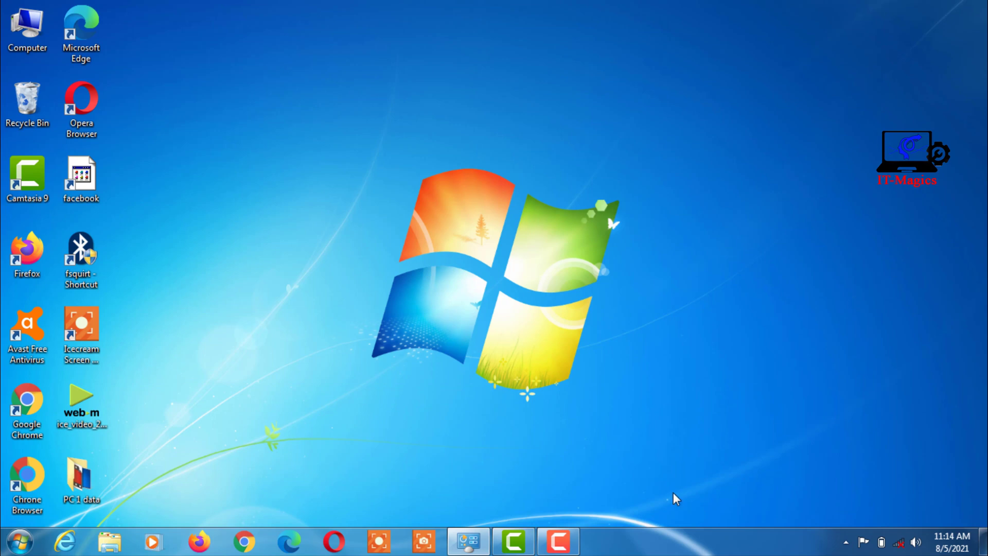
- Open Network and Sharing Center via Control Panel in Category view, Network and Internet
click(19, 542)
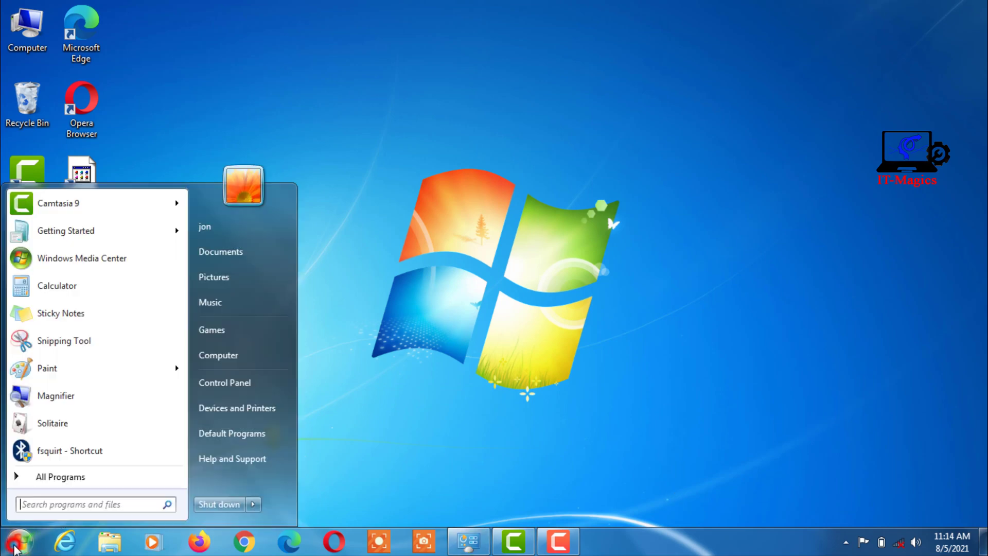
click(258, 384)
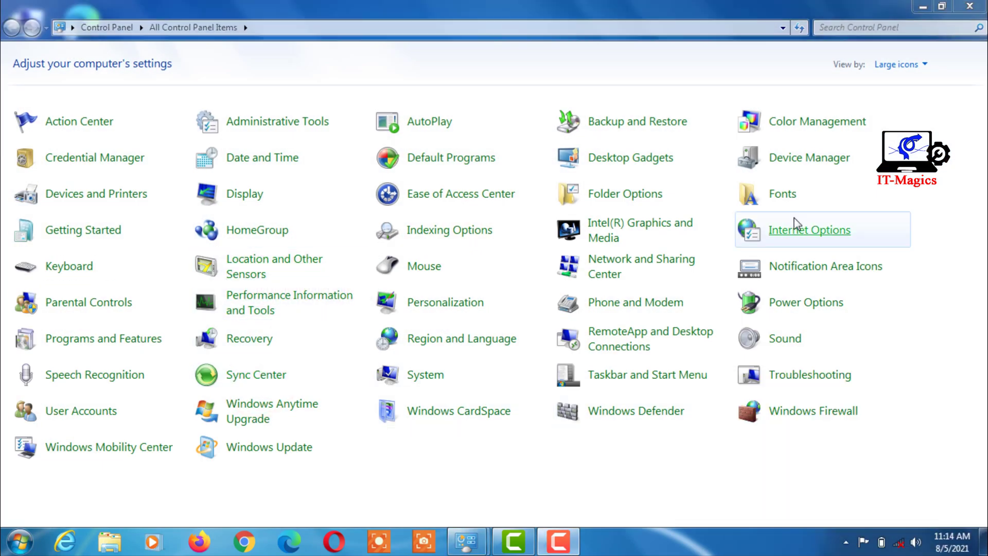
click(900, 64)
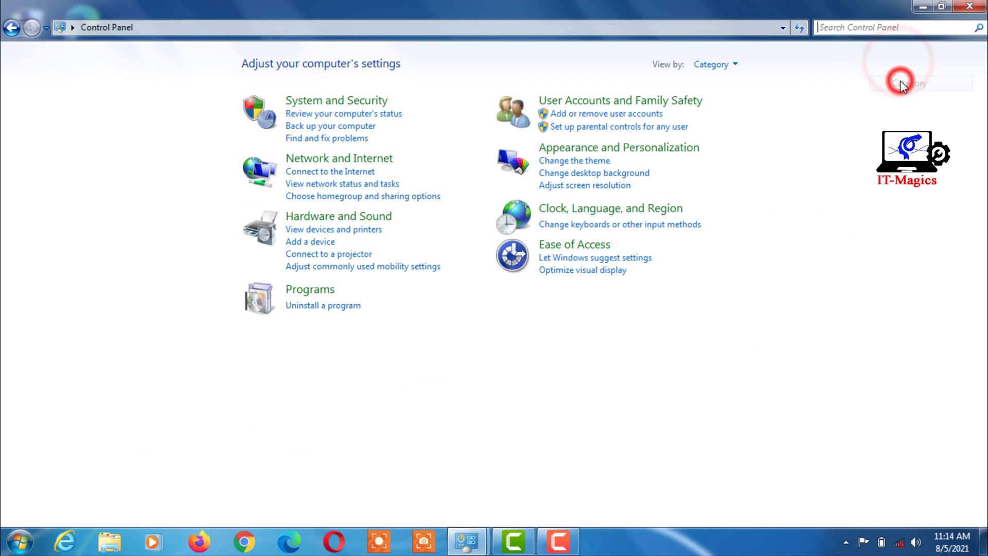
click(369, 161)
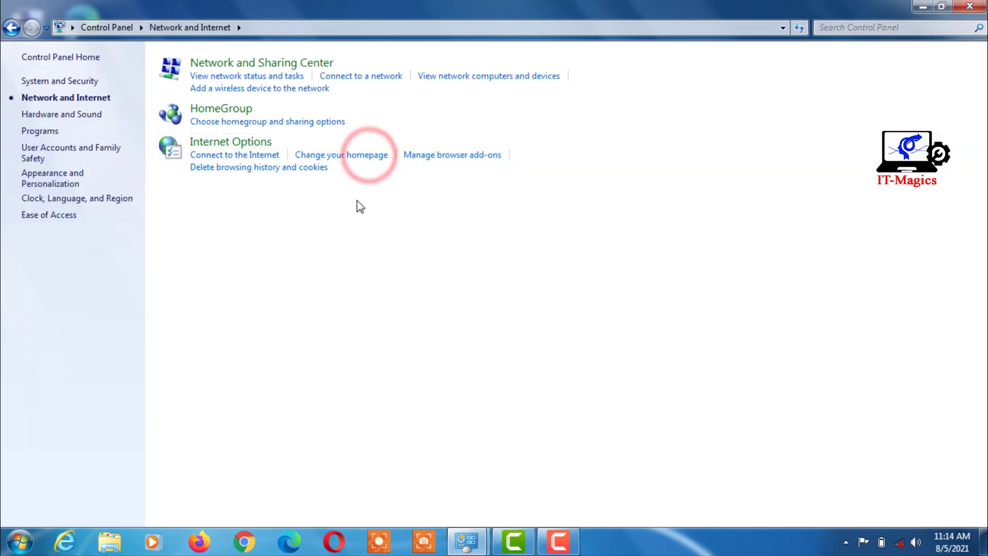
click(302, 63)
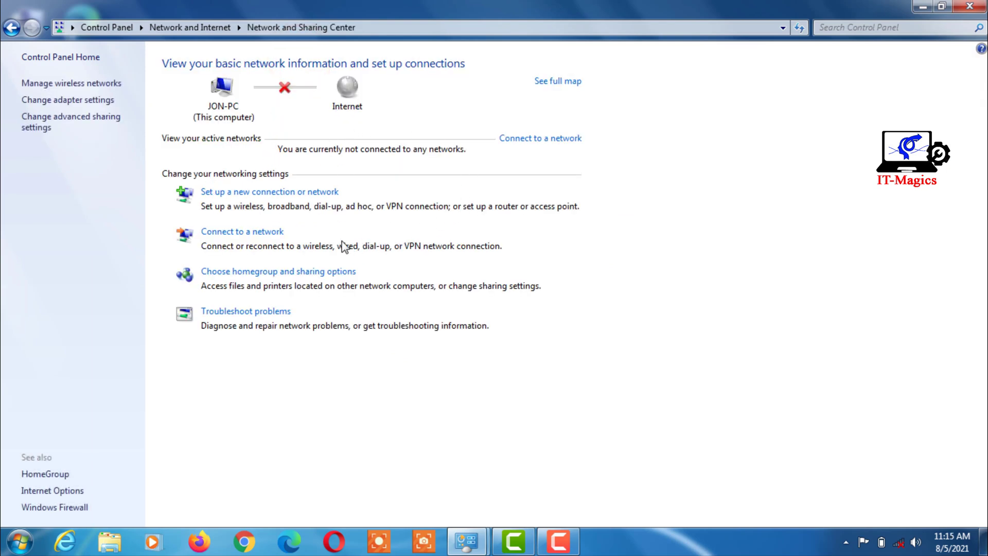
- In Change adapter settings, enable Wireless Network Connection from its right-click menu
click(79, 101)
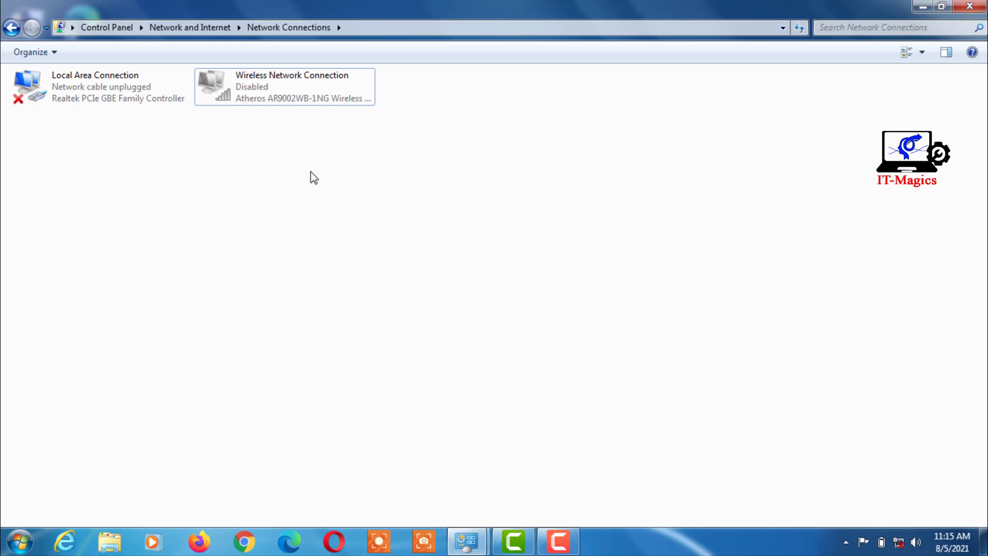
click(217, 87)
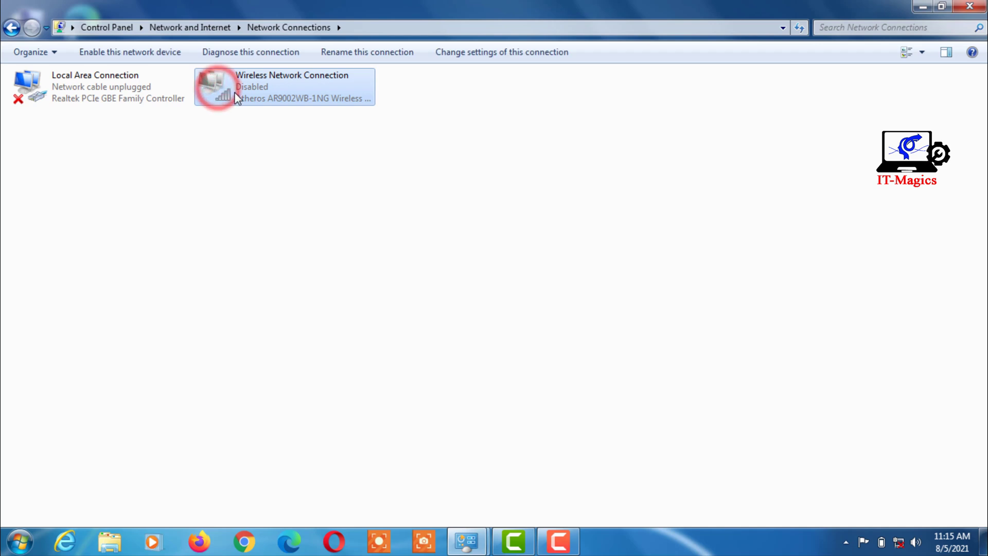
right_click(232, 94)
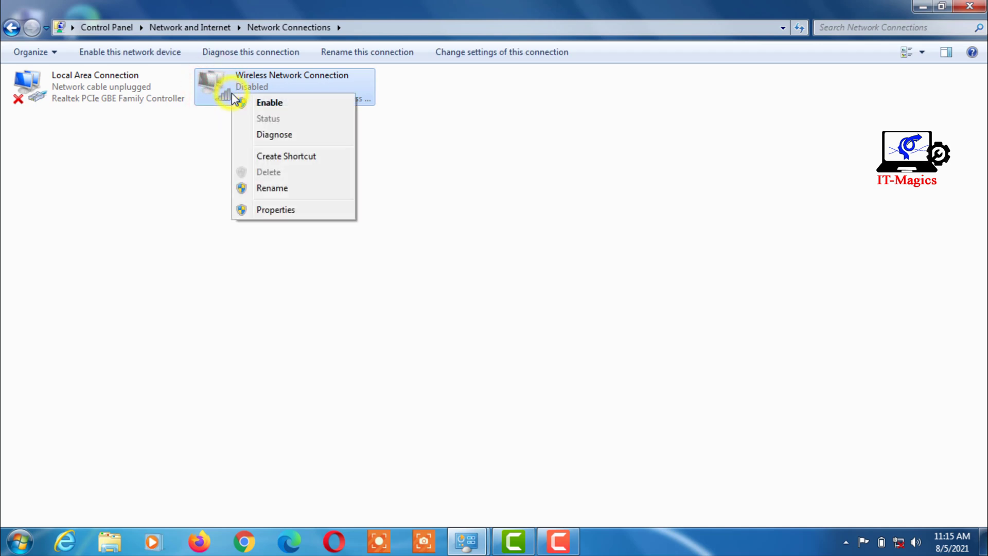
click(279, 102)
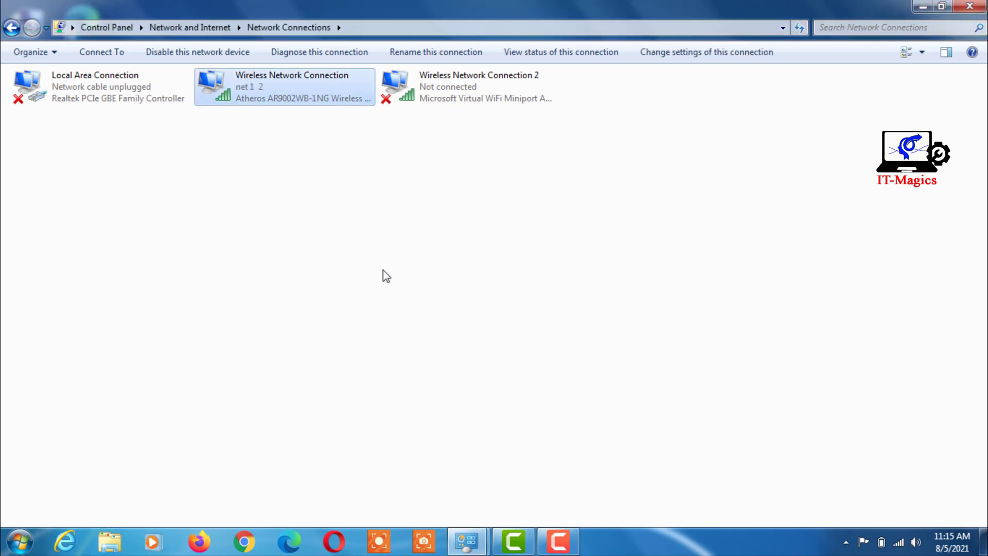
- Confirm in the tray status panel that Wi-Fi is connected with internet access, then dismiss it
click(899, 544)
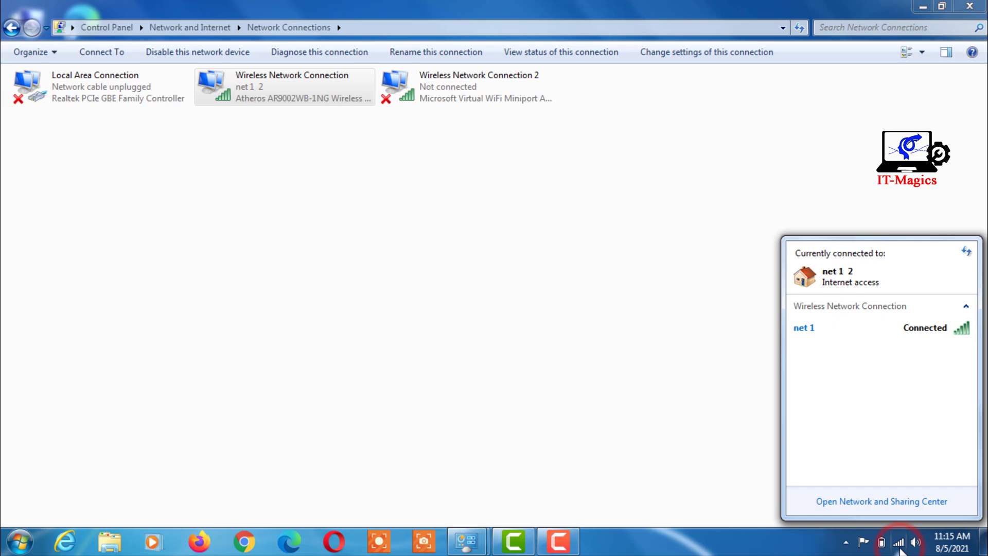
click(899, 544)
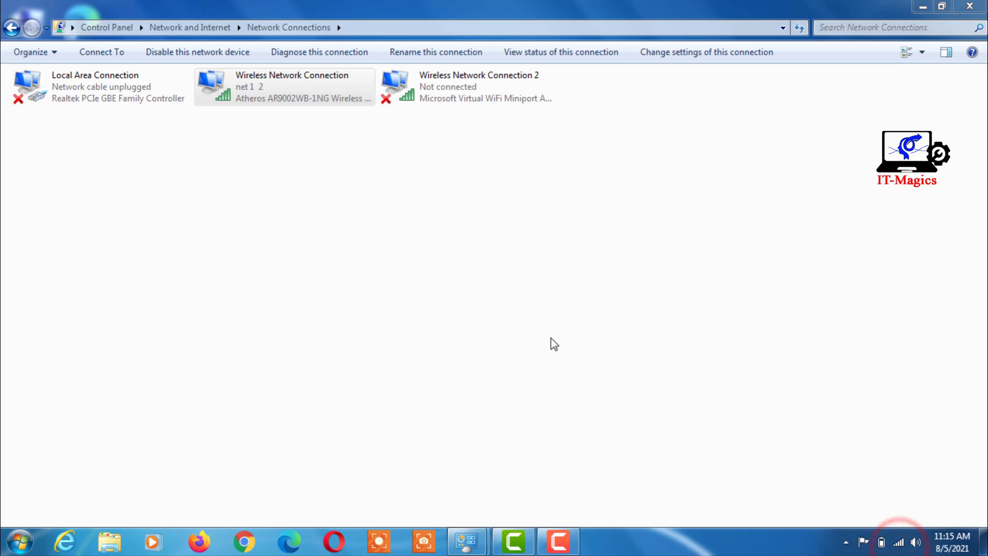